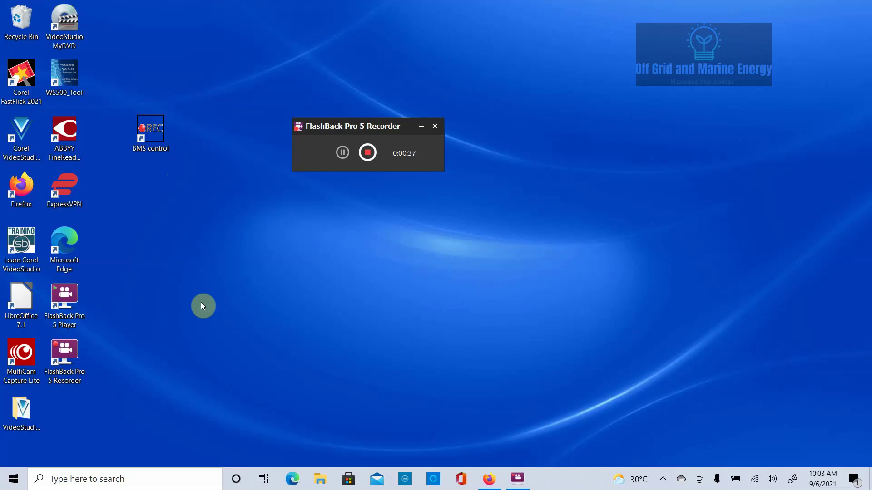
- Open Device Manager from the Start right-click menu and expand Ports (COM & LPT) to show COM3
left_click(15, 481)
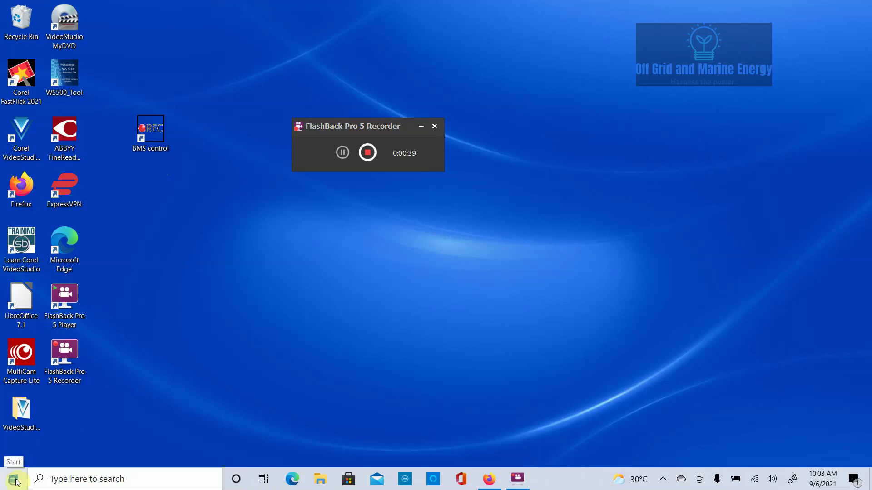
right_click(15, 481)
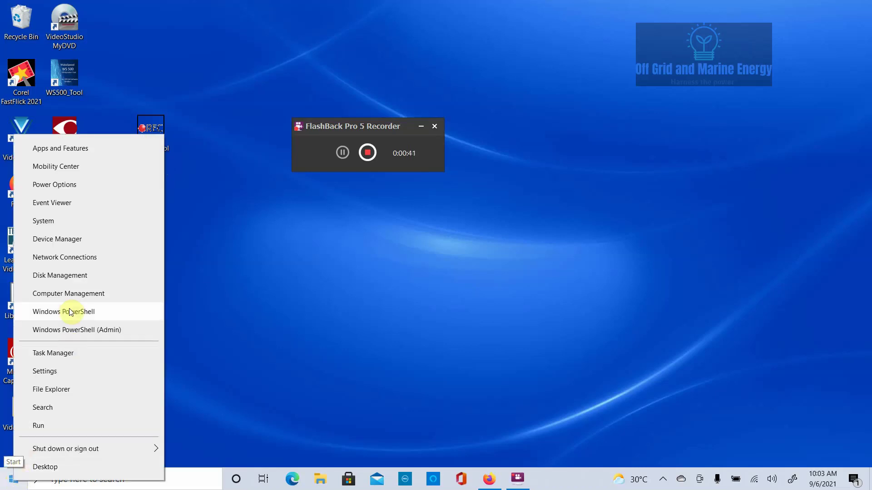
left_click(57, 237)
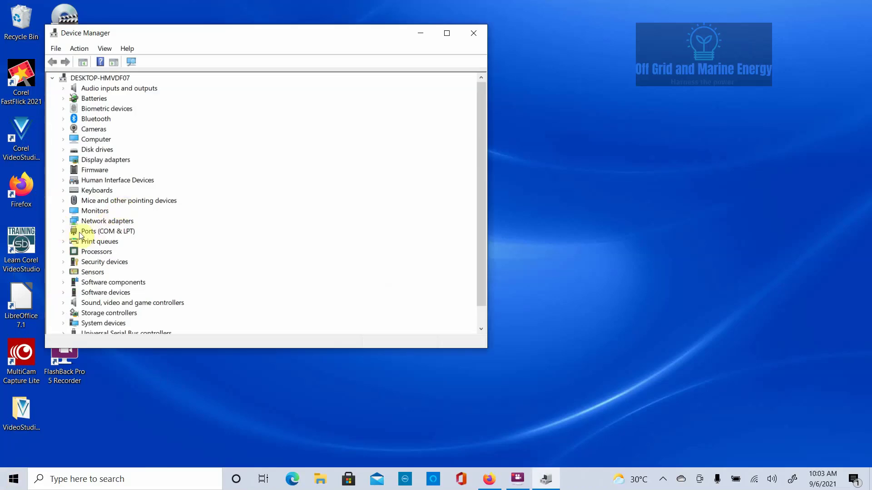
left_click(63, 231)
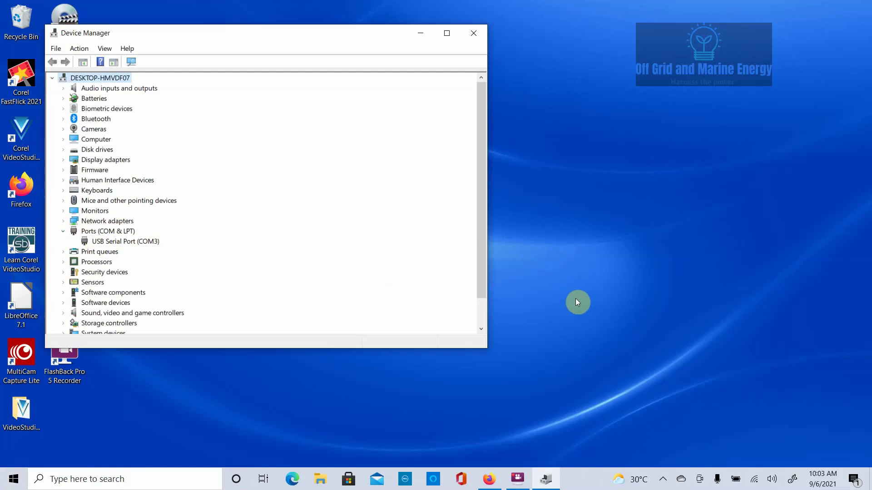
left_click(490, 480)
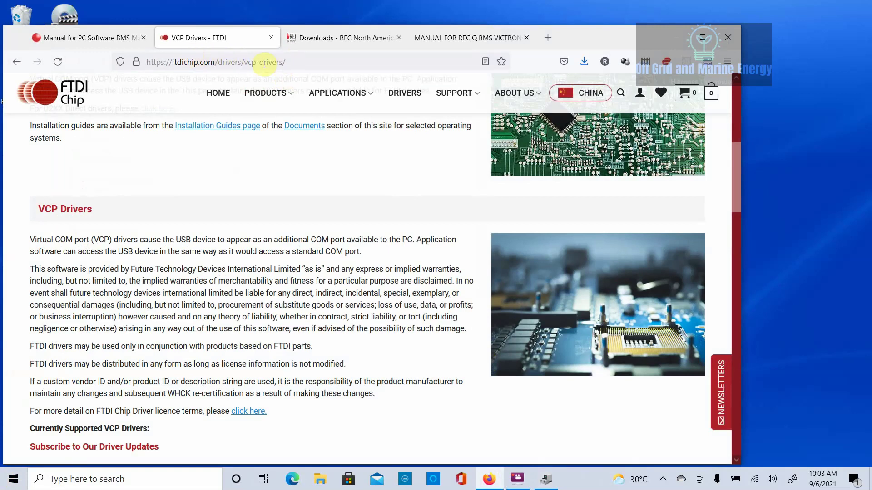
scroll(124, 223, "down", 5)
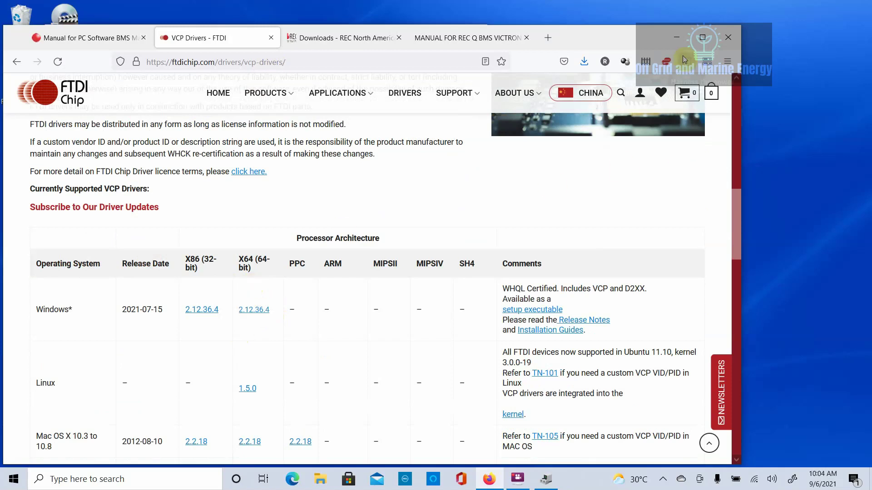
left_click(676, 37)
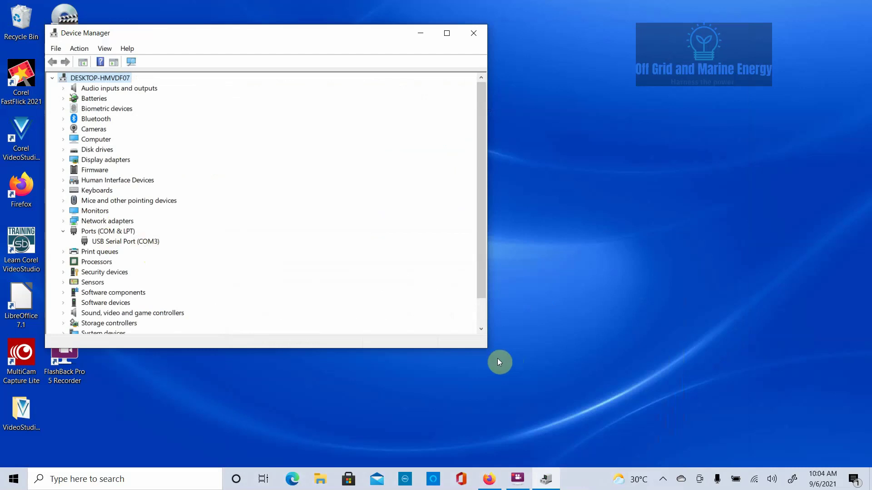
- Launch BMS control from the desktop, dismissing the serial port error and cancelling the configuration read
left_click(418, 32)
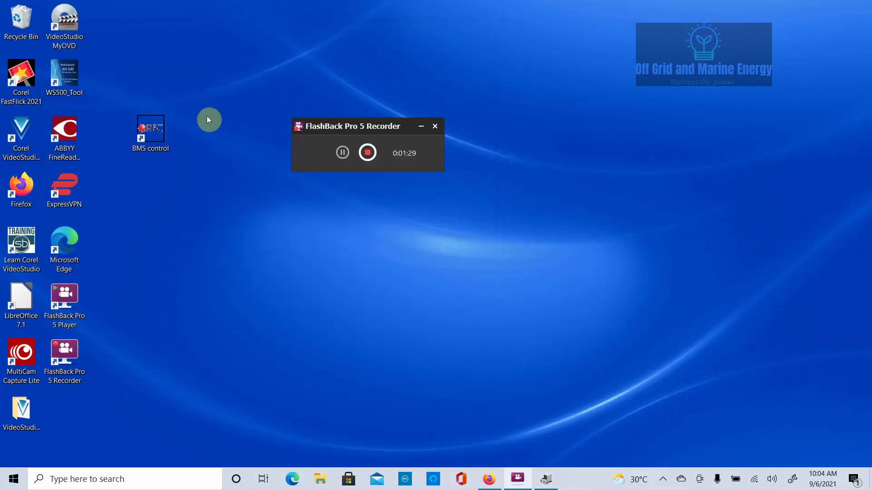
double_click(147, 132)
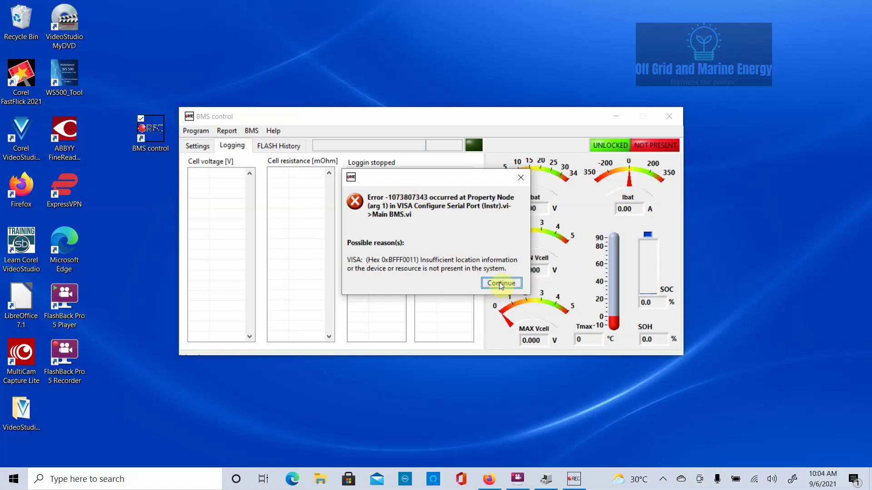
left_click(501, 283)
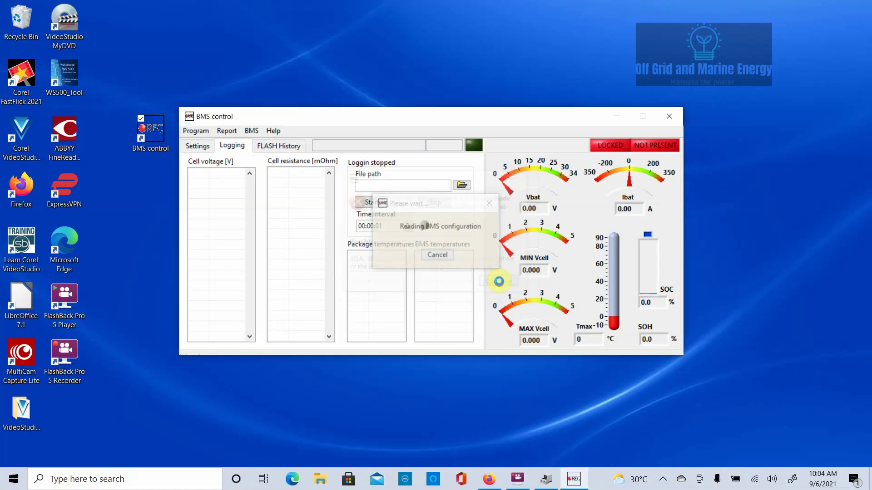
left_click(437, 255)
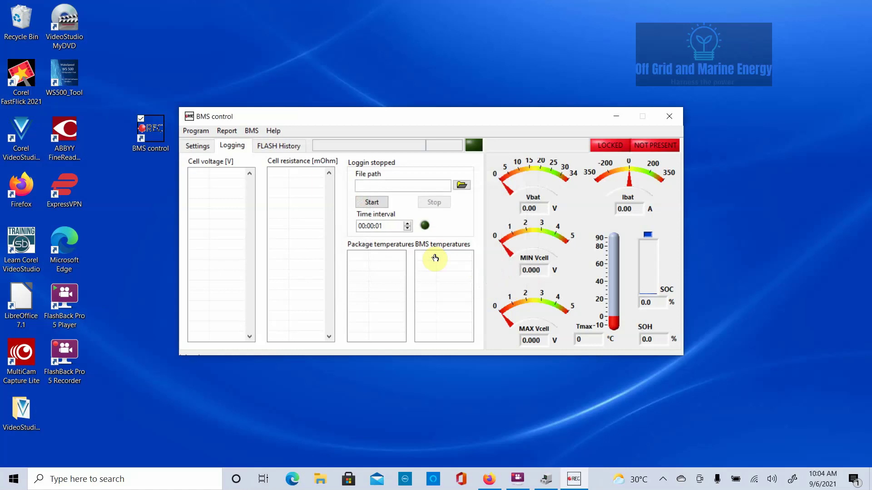
- Switch to the Settings page and open Program > Options for communication properties
left_click(251, 131)
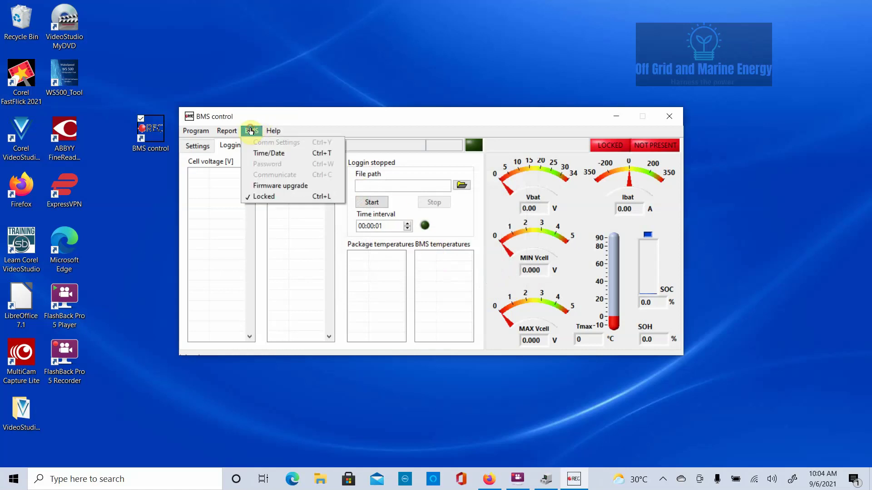
left_click(195, 130)
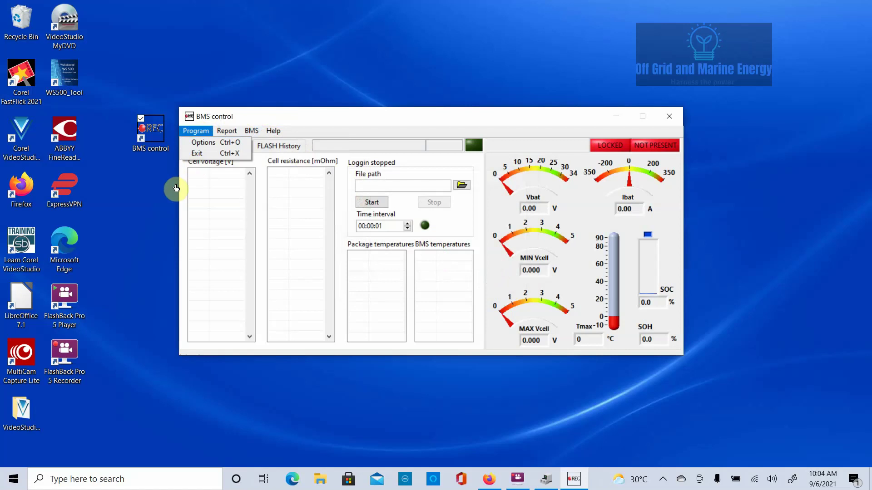
left_click(324, 126)
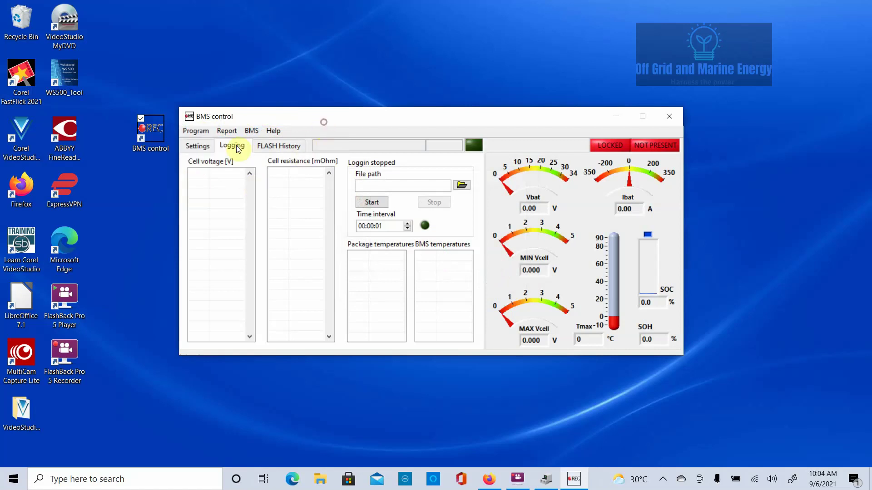
left_click(193, 146)
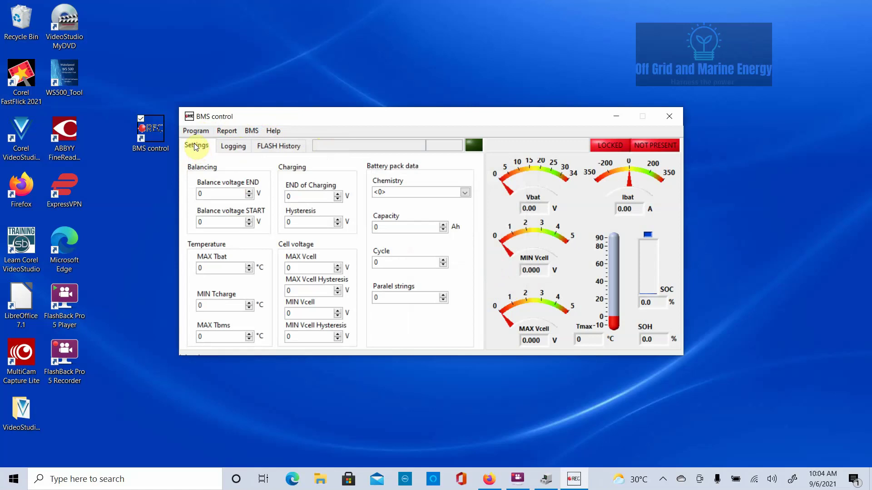
left_click(193, 132)
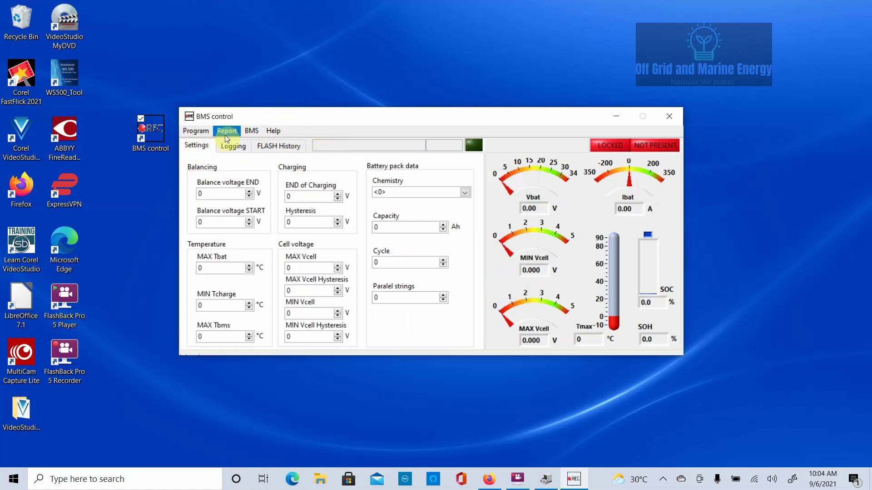
left_click(195, 132)
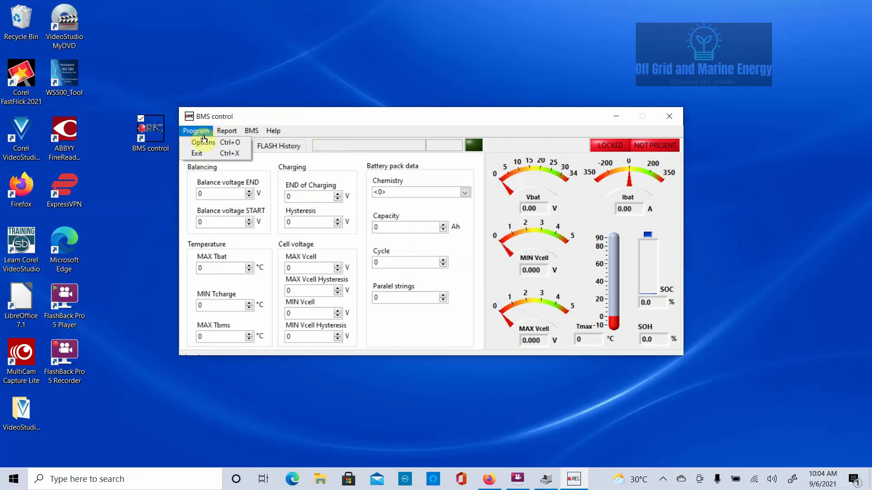
left_click(204, 142)
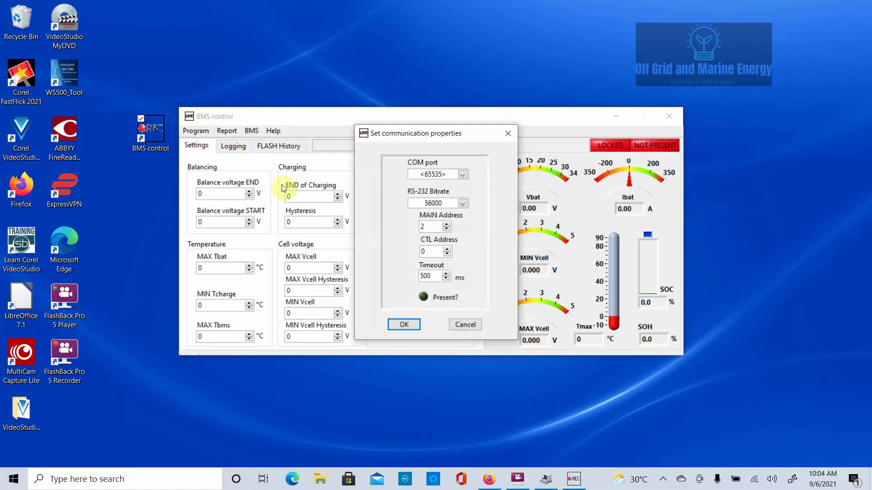
- Set the COM port to COM3 and MAIN Address to 1, then apply to connect
left_click(462, 176)
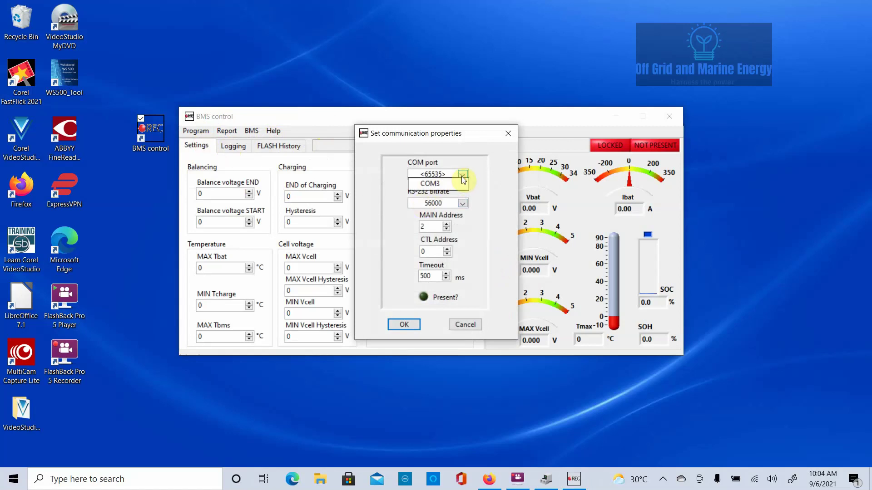
left_click(434, 185)
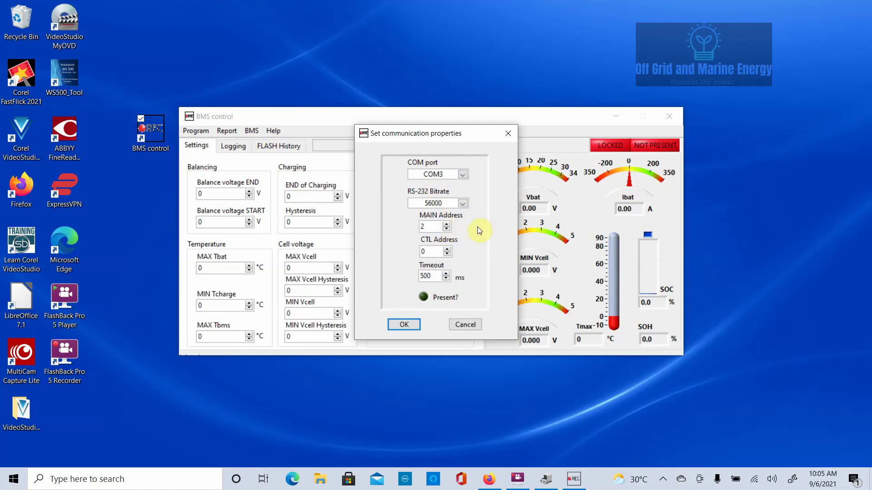
left_click(448, 229)
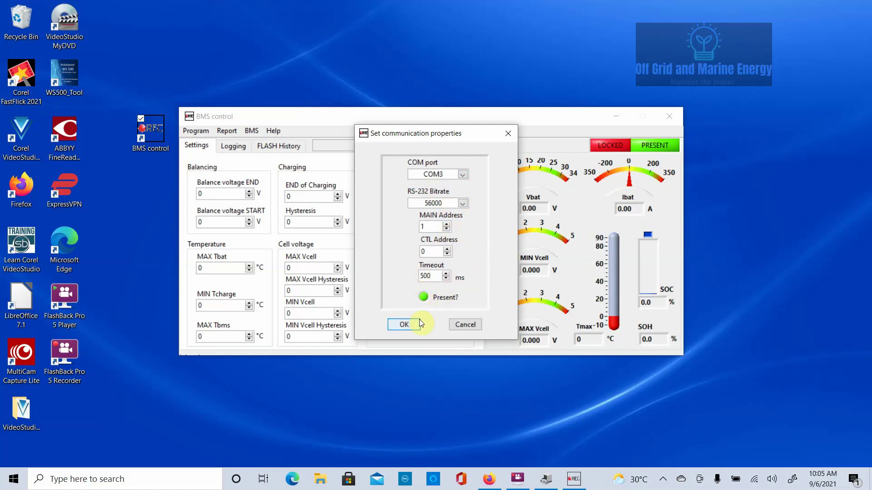
left_click(404, 325)
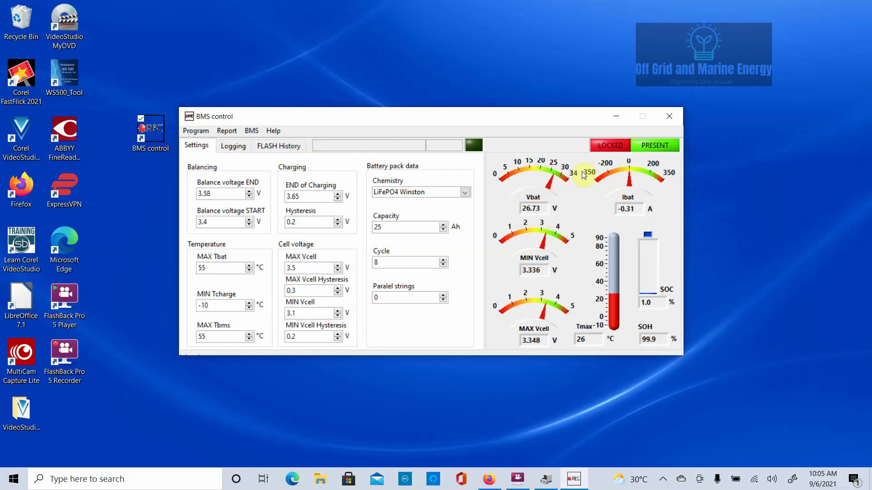
- Enter the BMS password in the unlock dialog, retrying once, until the status reads UNLOCKED
left_click(604, 145)
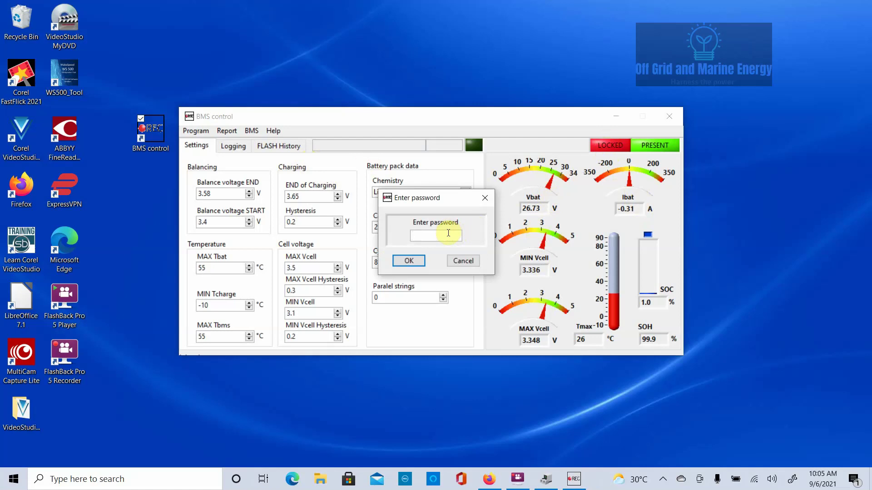
type("1*")
type("*")
type("****")
left_click(416, 263)
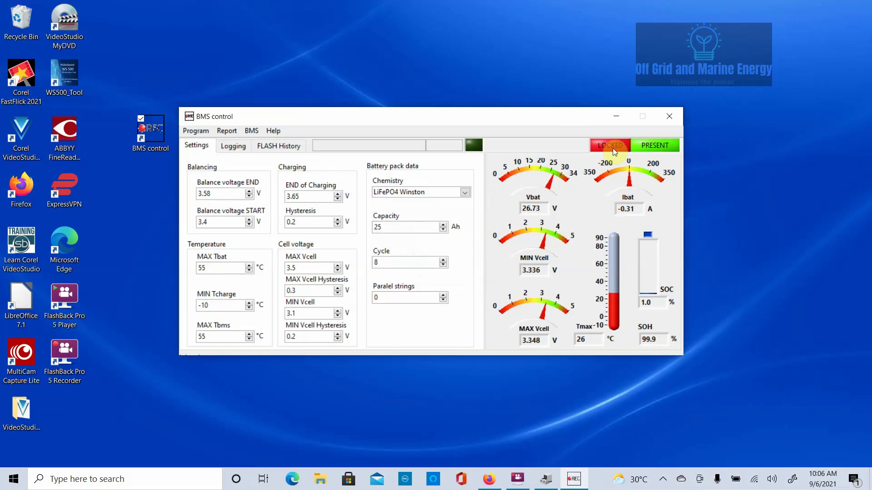
left_click(613, 148)
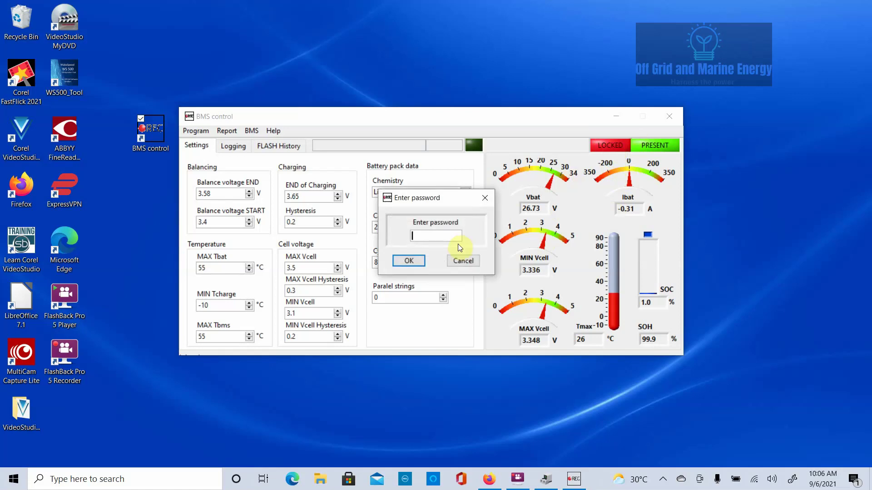
type("*")
type("******")
left_click(408, 262)
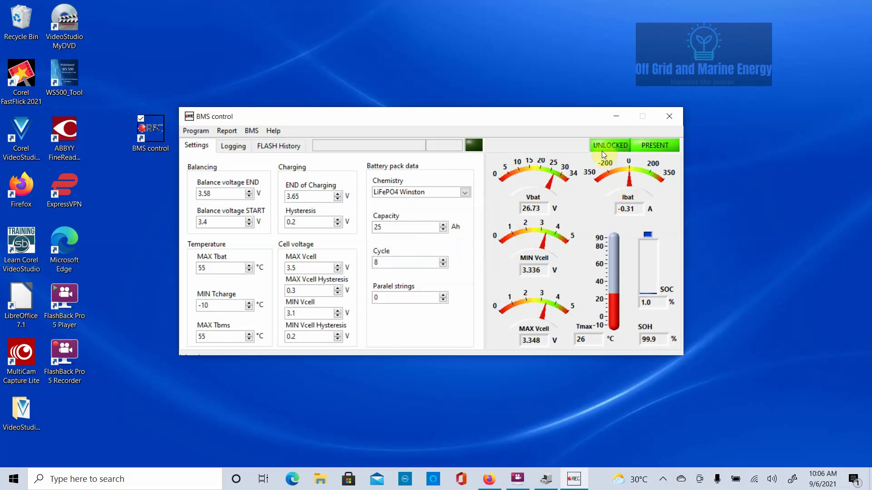
- Show the live cell voltages on the Logging page and open BMS > Communicate
left_click(228, 145)
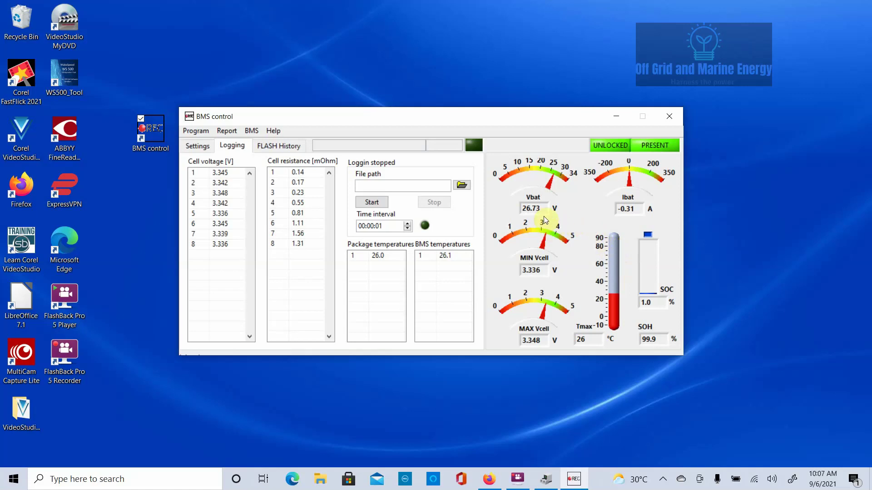
left_click(251, 133)
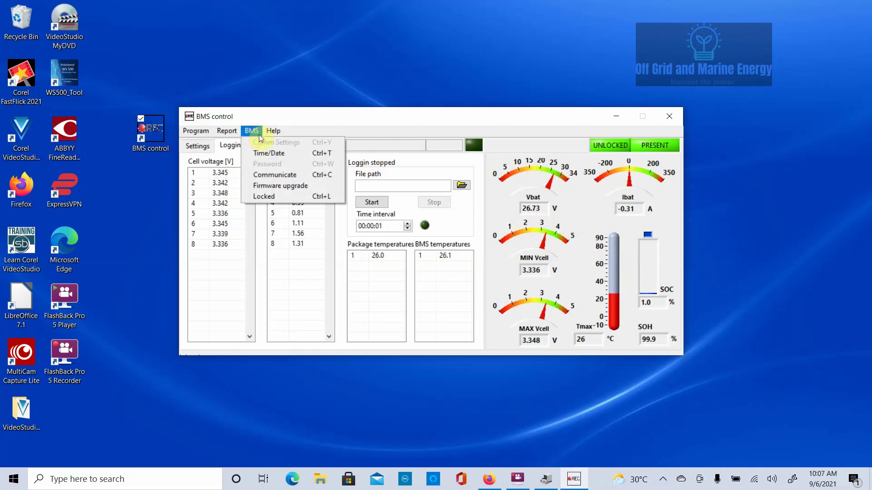
left_click(293, 177)
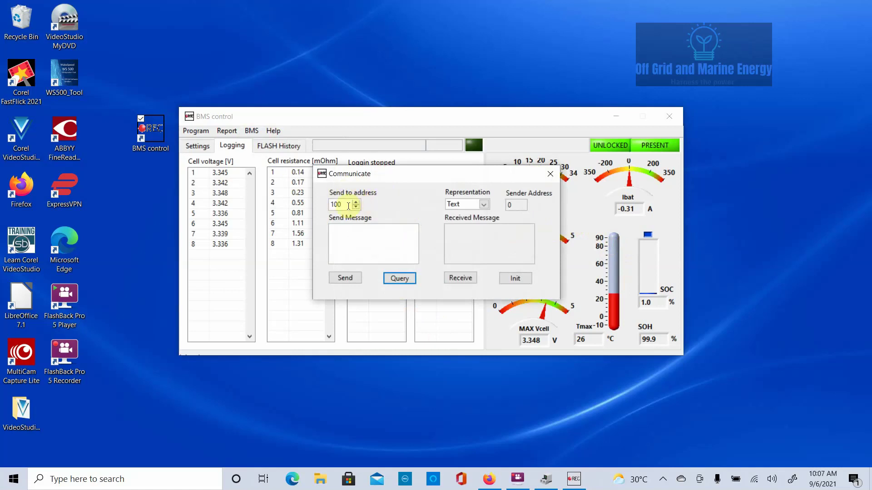
- Change the Communicate send address from 100 to 1 and place the cursor in the message box
left_click_drag(346, 205, 331, 203)
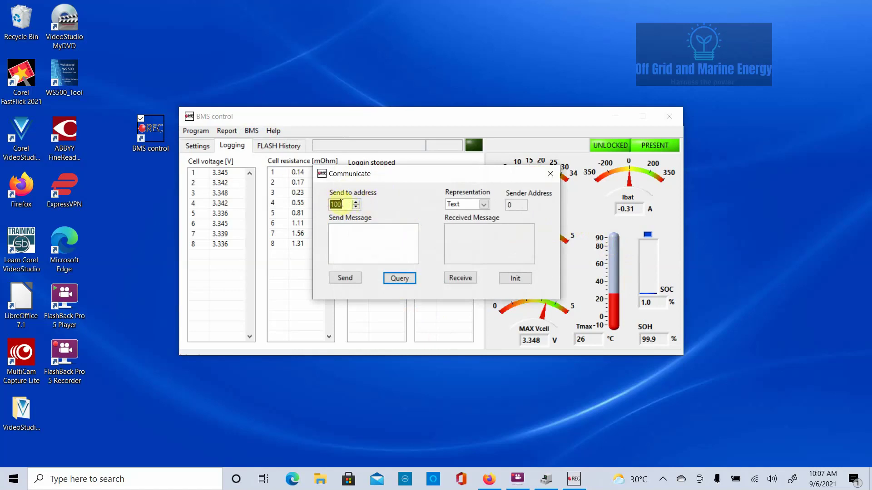
type("1")
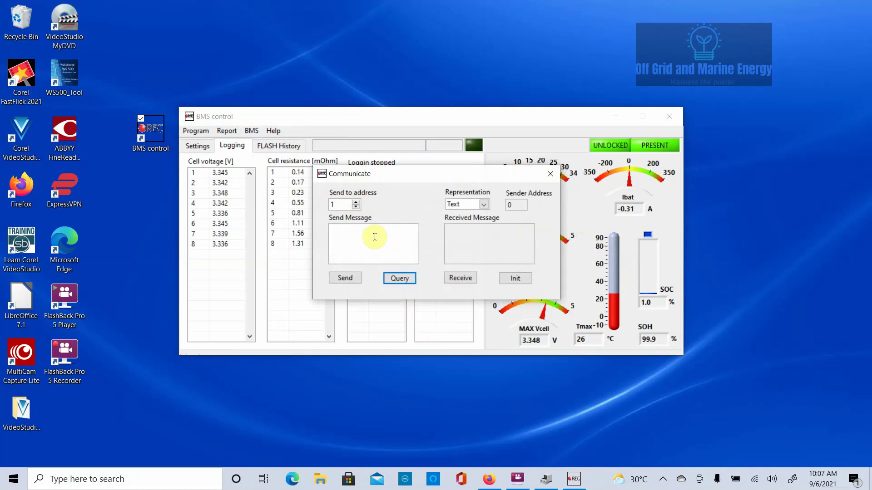
left_click(385, 235)
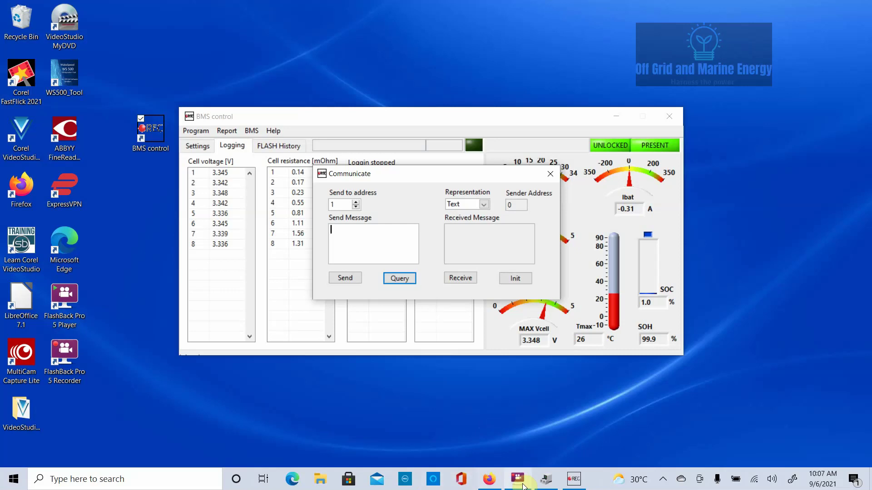
- Look up the BVOL command in the REC BMS manual's page 14 table, then return to BMS control
left_click(489, 479)
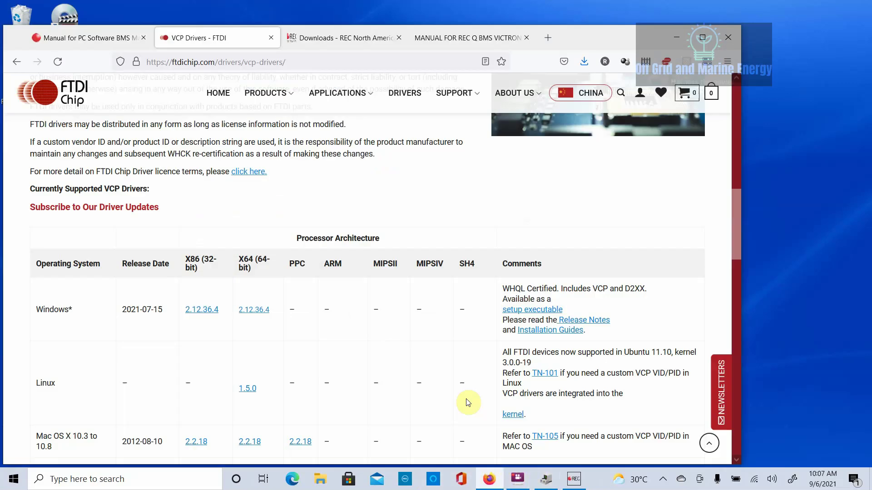
left_click(426, 36)
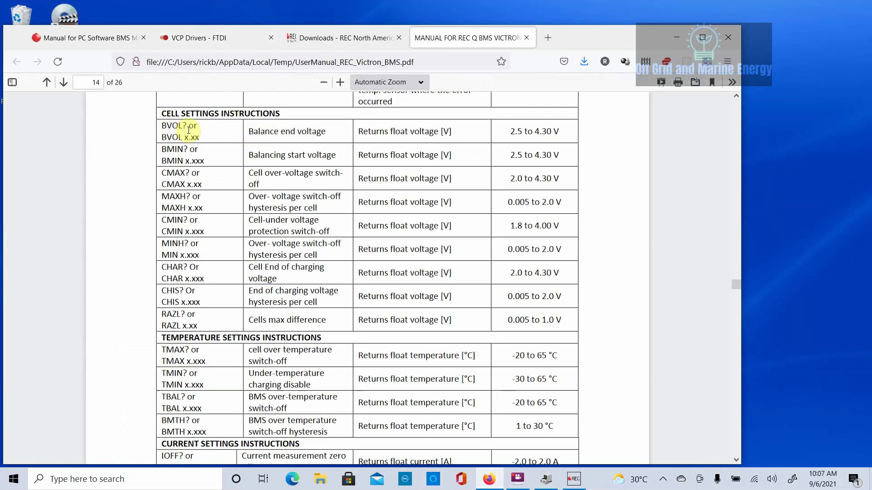
left_click(568, 481)
- Query the current balance end voltage with BVOL?, which returns 3.58 V
left_click(371, 229)
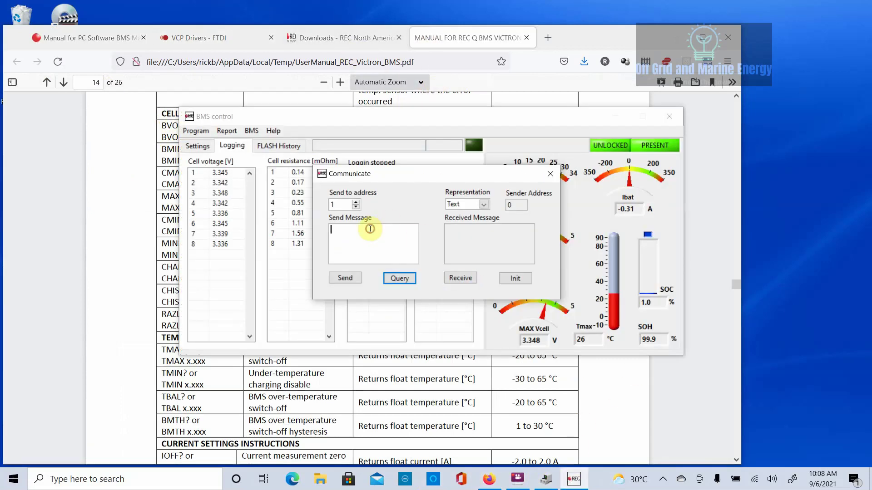
type("B")
type("VOL")
type("T")
left_click(400, 278)
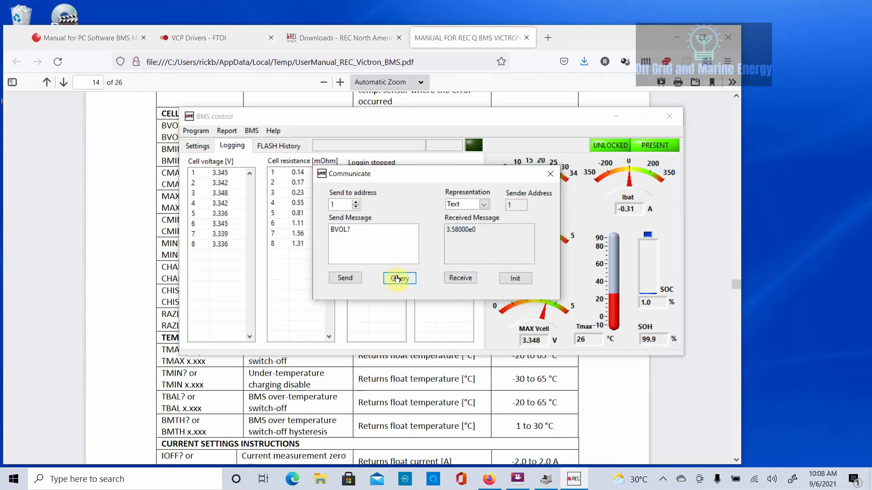
double_click(456, 240)
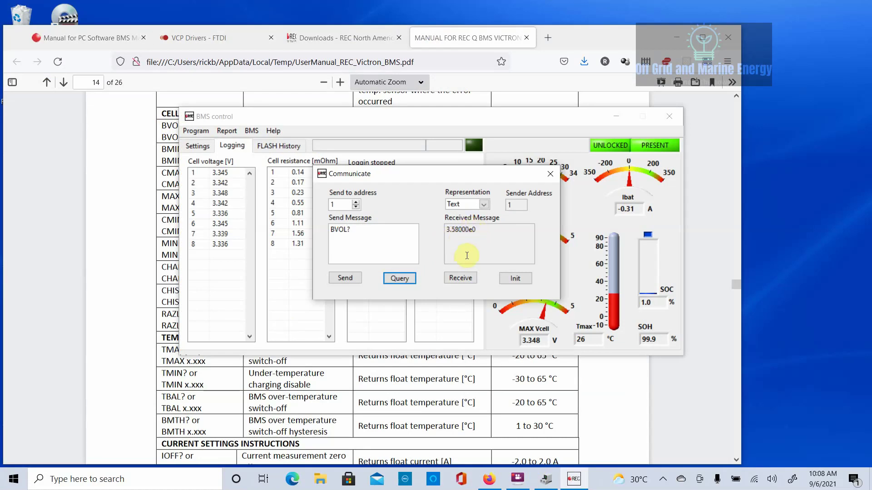
left_click_drag(466, 230, 450, 230)
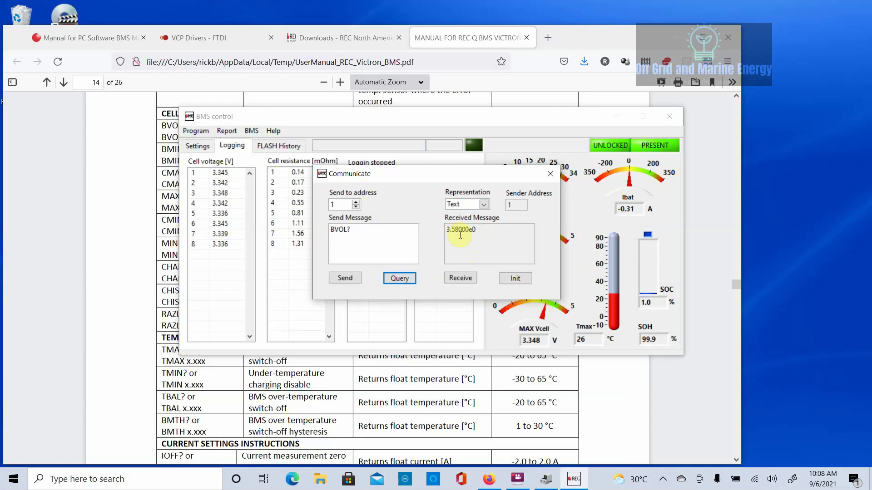
left_click(396, 277)
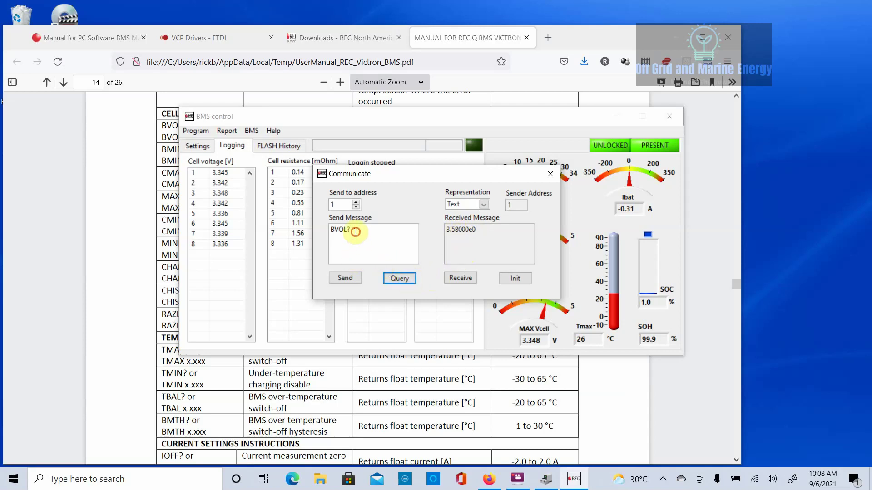
- Send BVOL 3.59 to set the balance end voltage to 3.59 V
key("BackSpace")
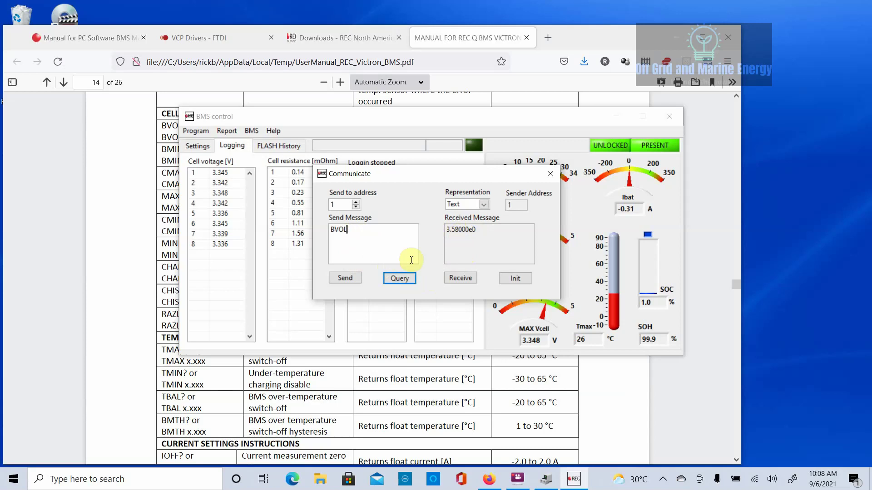
type("3.59")
left_click(349, 278)
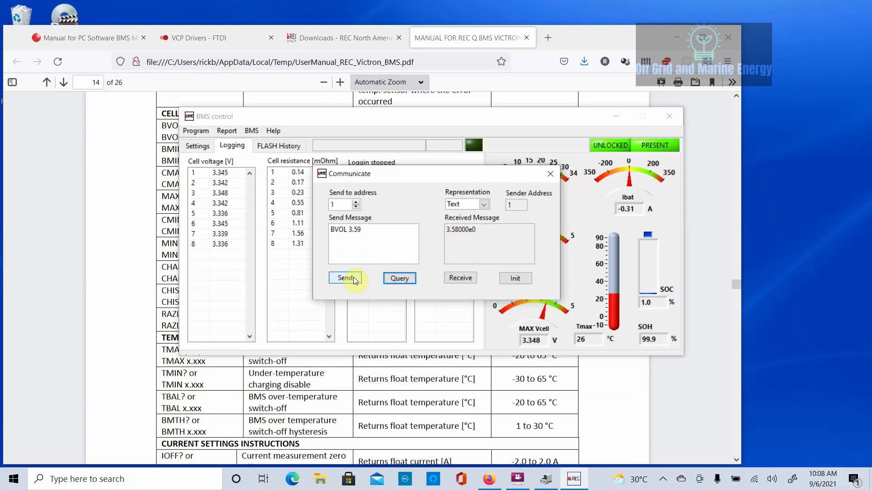
- Query BVOL? again to confirm the 3.59 V value, then bring the PDF manual forward
left_click(384, 229)
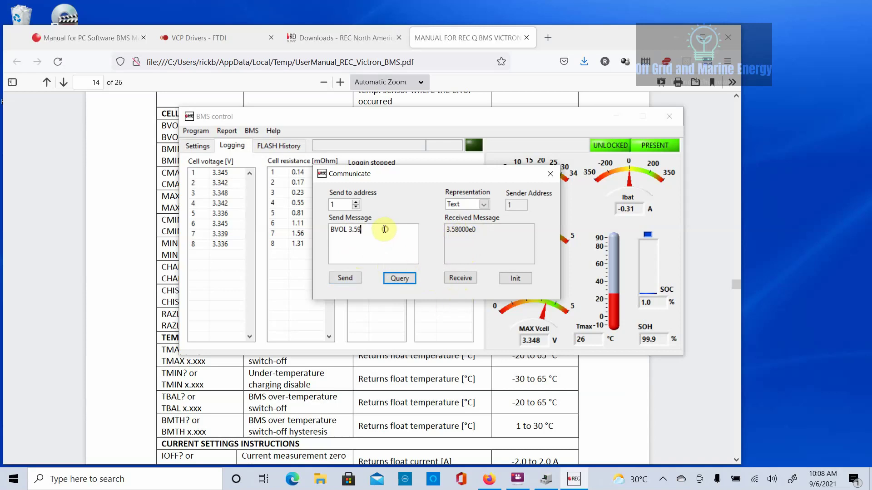
key("BackSpace")
key("BackSpace")
key("BackSpace")
key("BackSpace")
key("BackSpace")
type("?")
left_click(348, 278)
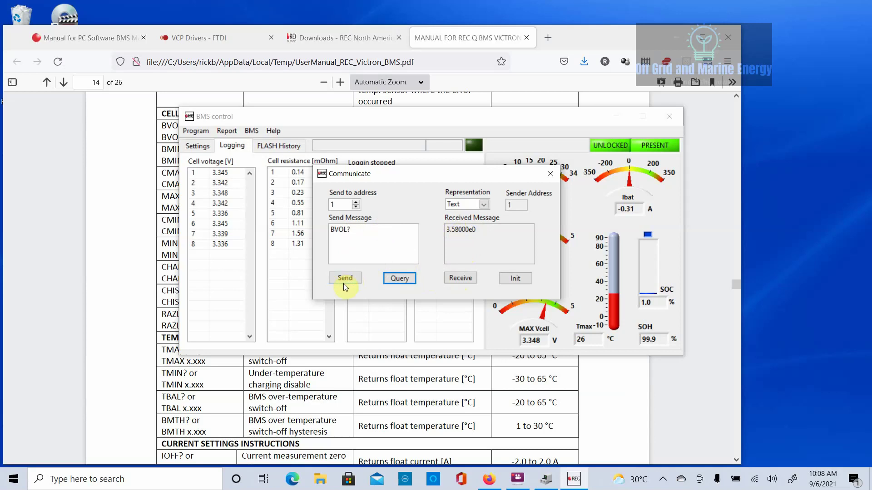
left_click(398, 279)
left_click(137, 198)
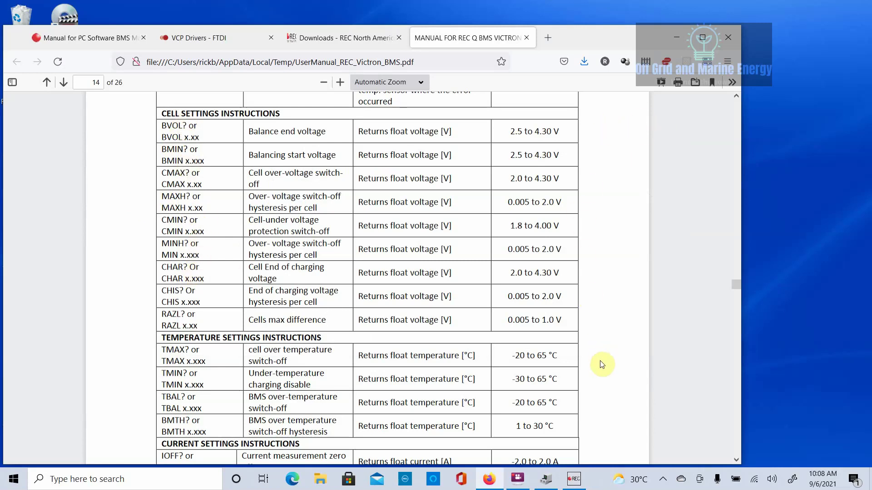
- Review the manual's command table, then return to BMS control and close the Communicate dialog
scroll(598, 370, "down", 3)
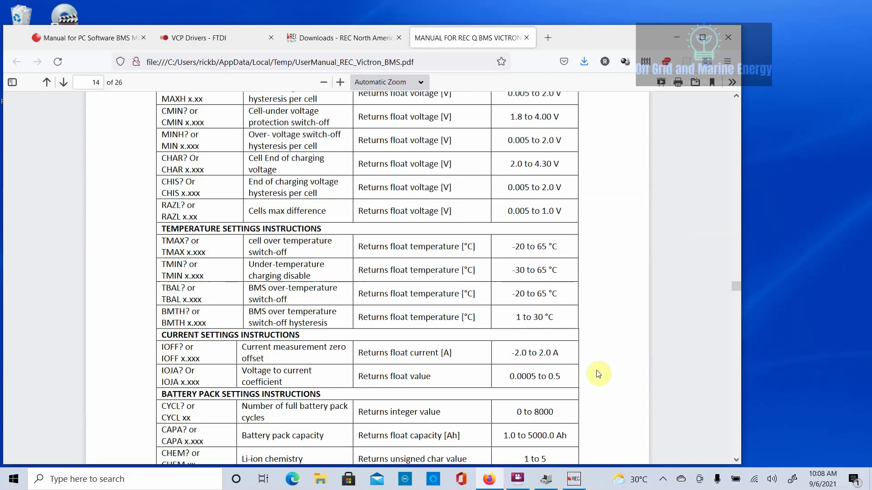
scroll(600, 372, "up", 3)
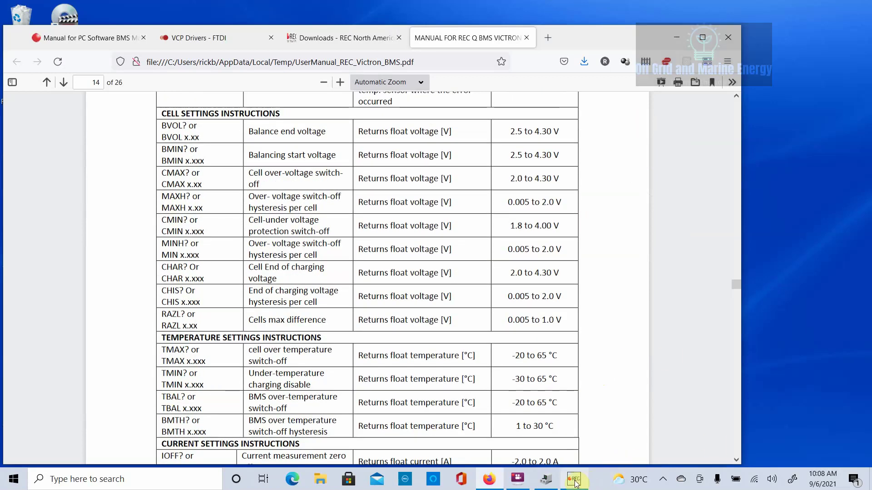
left_click(574, 482)
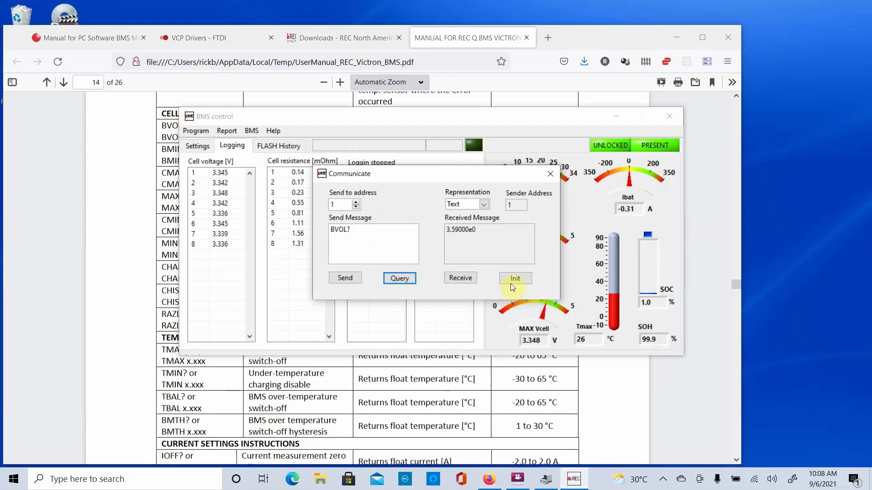
left_click(551, 174)
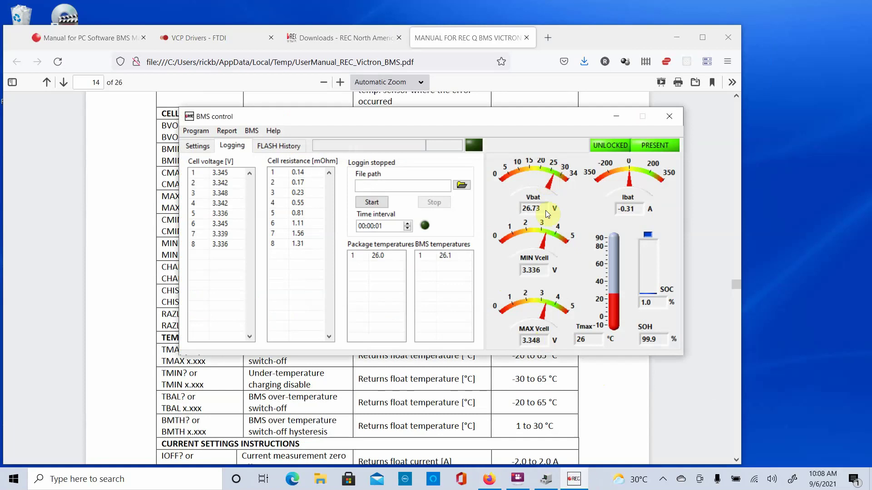